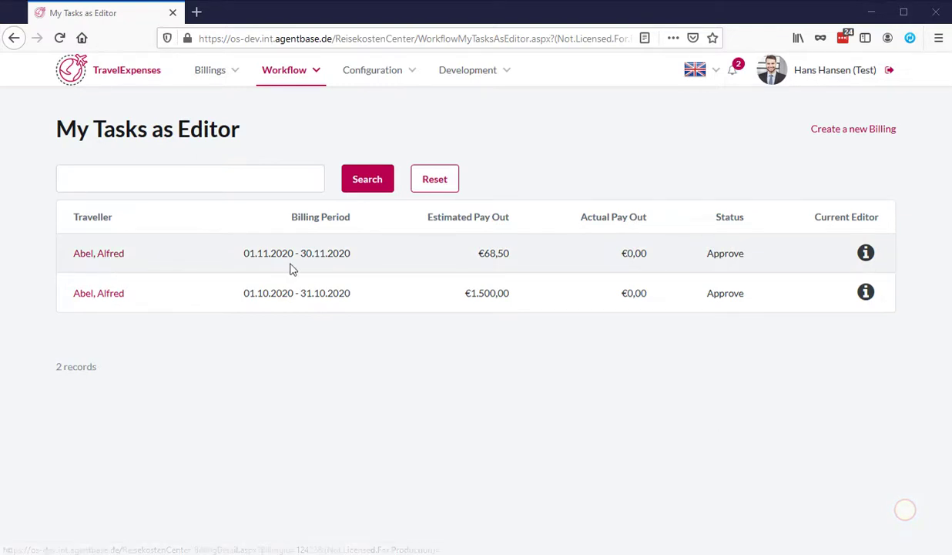
# Open the billing for 01.11.2020 to 30.11.2020 and review its Paderborn-Suva trip, including the day specifications, then return to the billing
pyautogui.click(100, 262)
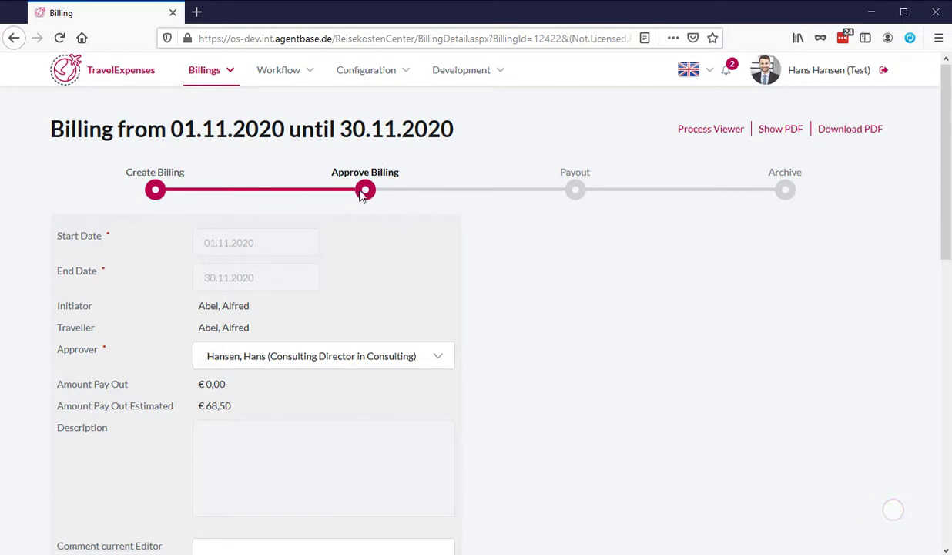
pyautogui.scroll(-5, 300, 194)
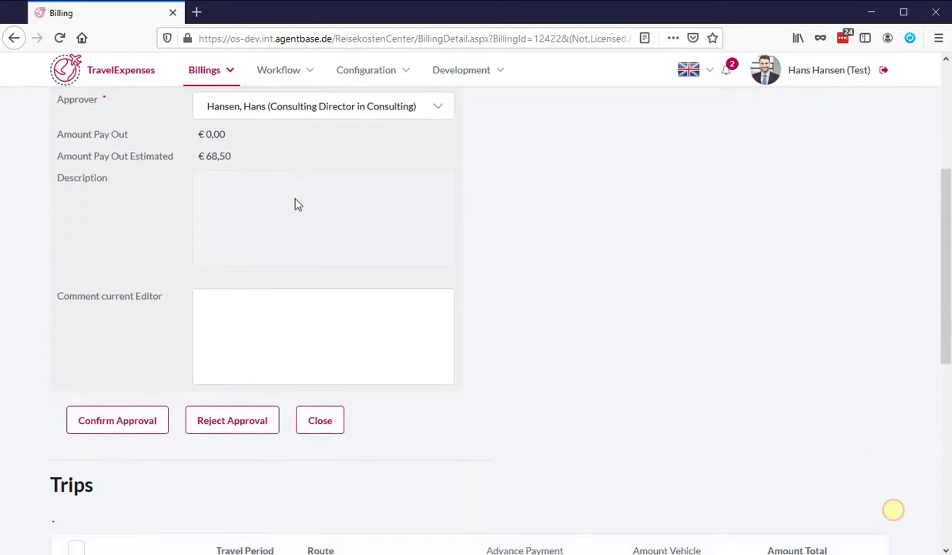
pyautogui.scroll(-1, 489, 204)
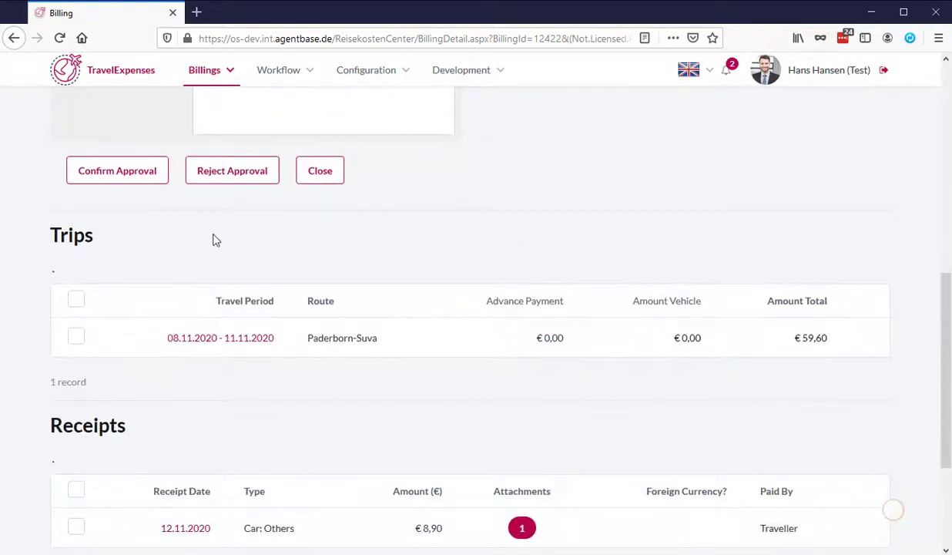
pyautogui.click(194, 344)
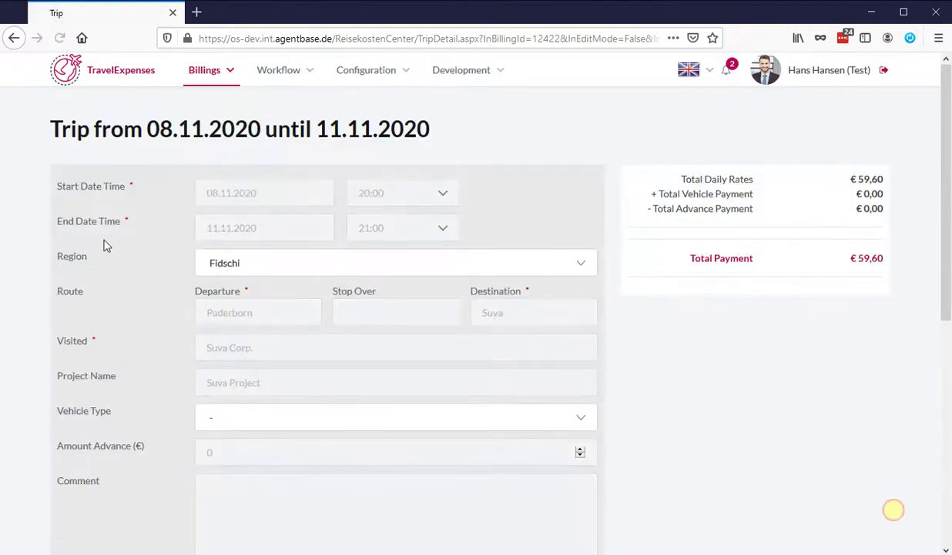
pyautogui.scroll(-5, 106, 245)
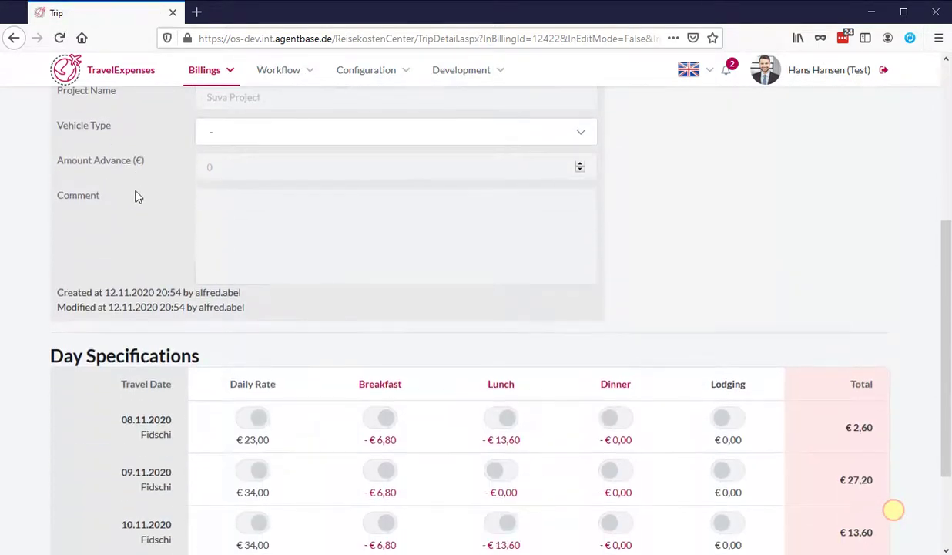
pyautogui.scroll(-3, 135, 196)
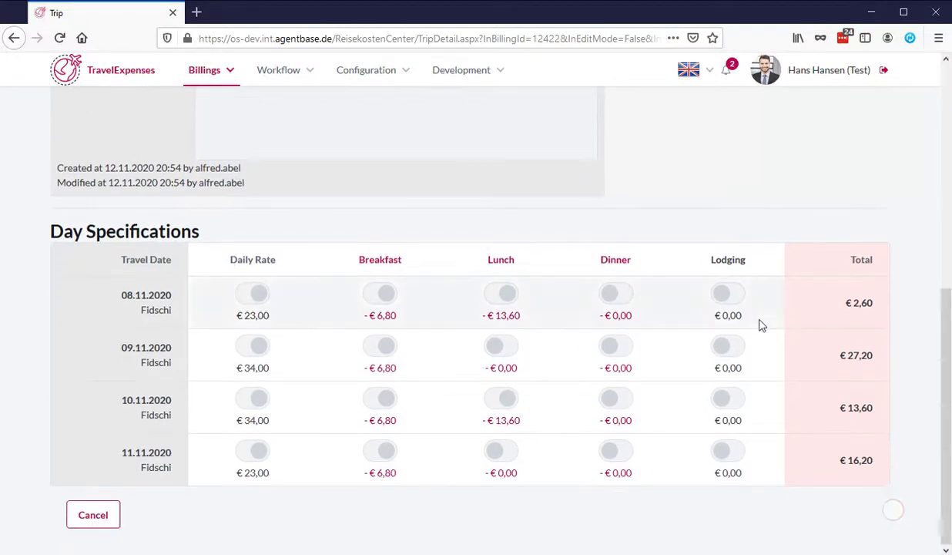
pyautogui.click(93, 516)
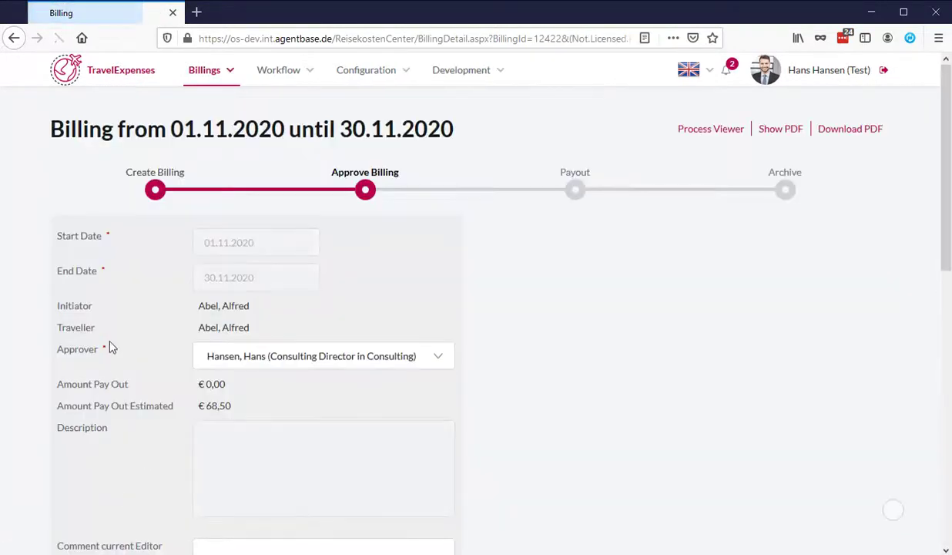
# Review the 12.11.2020 receipt's tax amounts and attached image, then return to the billing
pyautogui.scroll(-8, 111, 345)
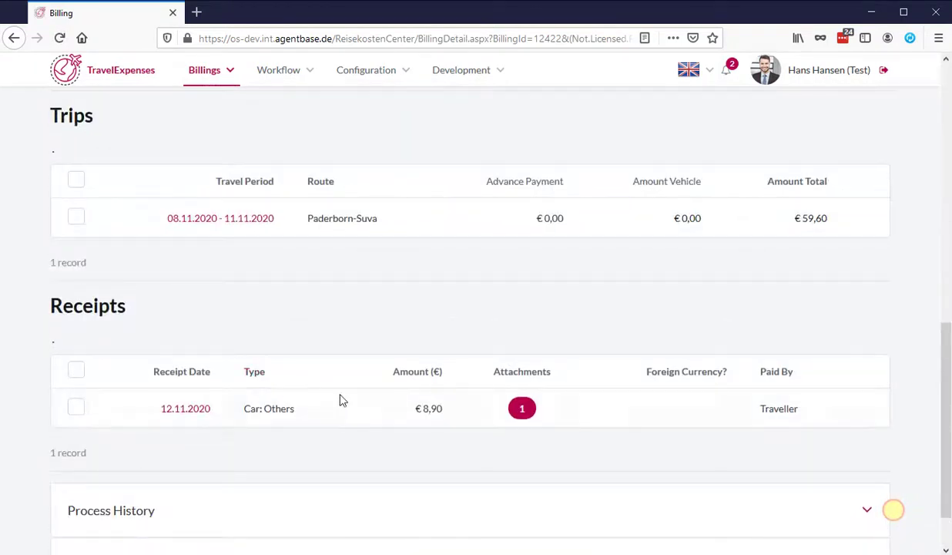
pyautogui.click(176, 415)
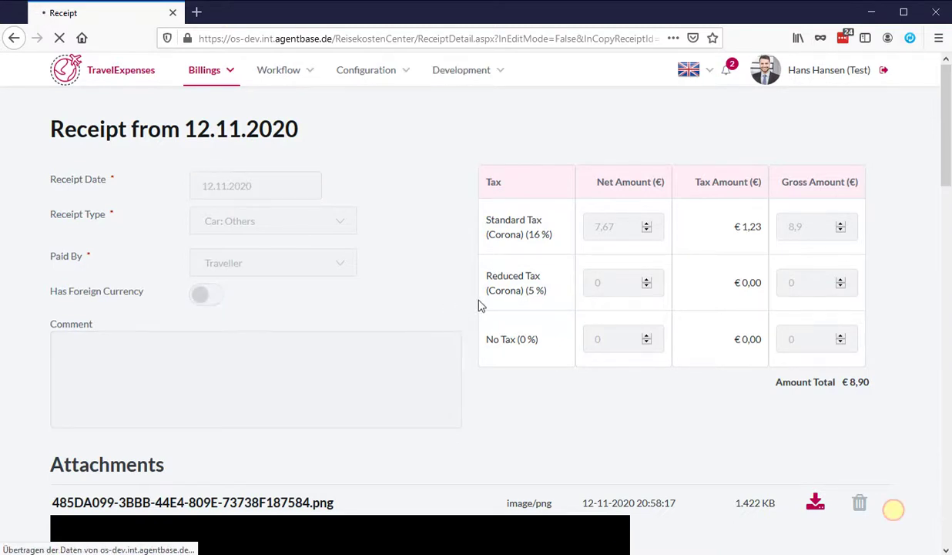
pyautogui.scroll(-2, 465, 297)
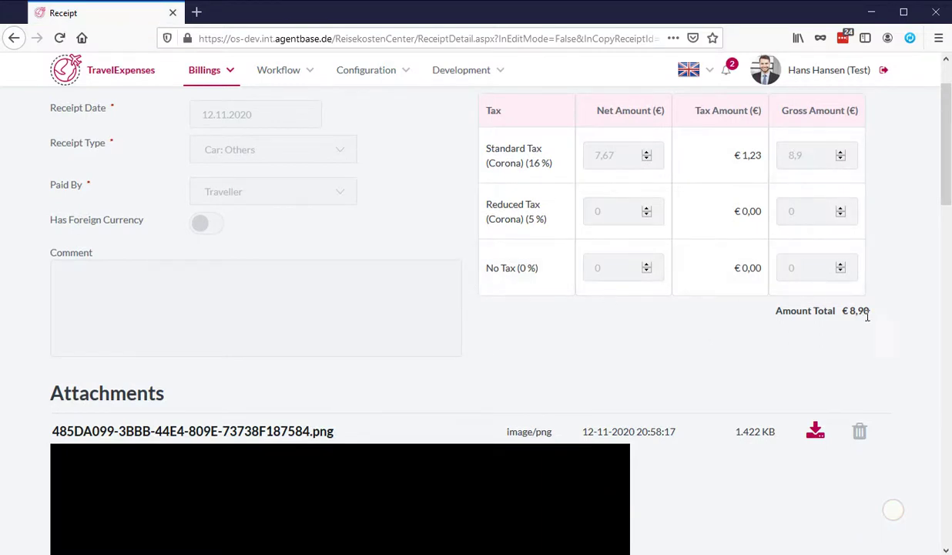
pyautogui.scroll(-8, 516, 291)
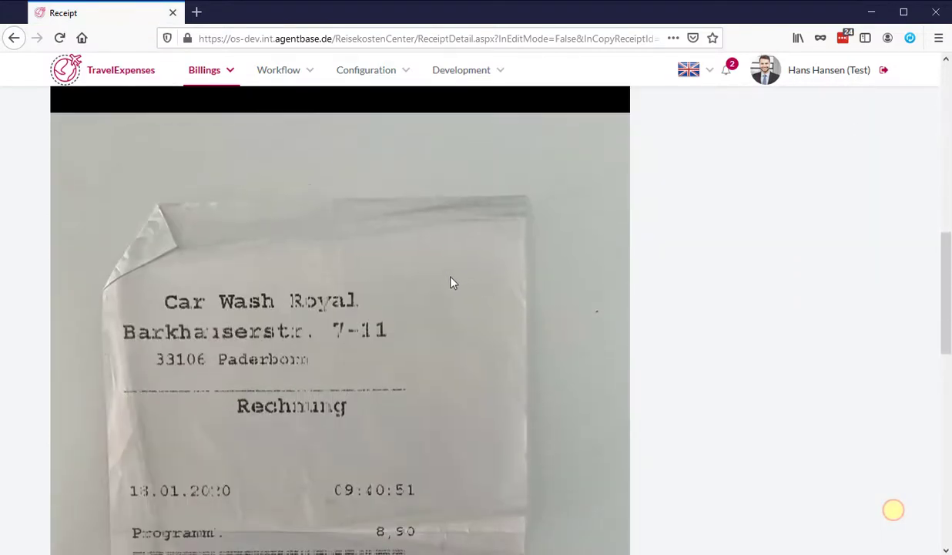
pyautogui.scroll(10, 395, 274)
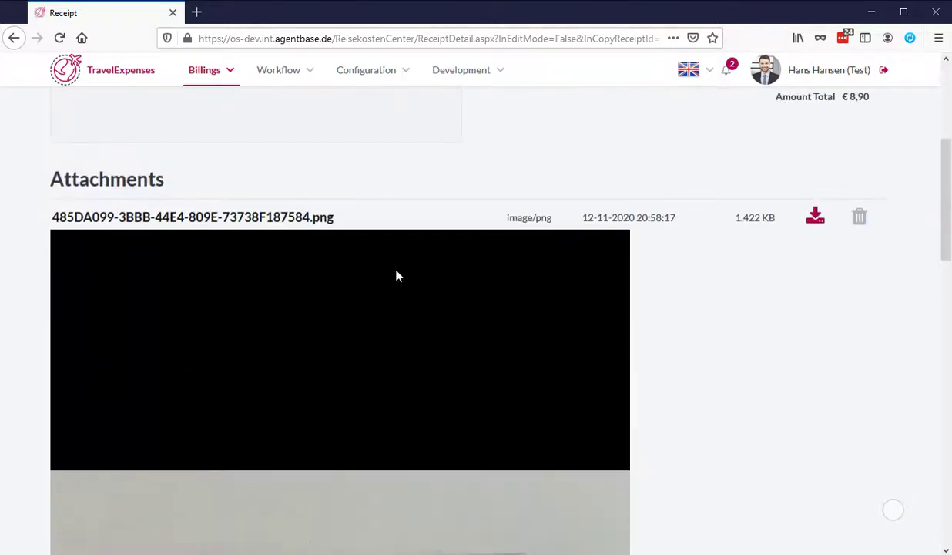
pyautogui.scroll(-15, 372, 282)
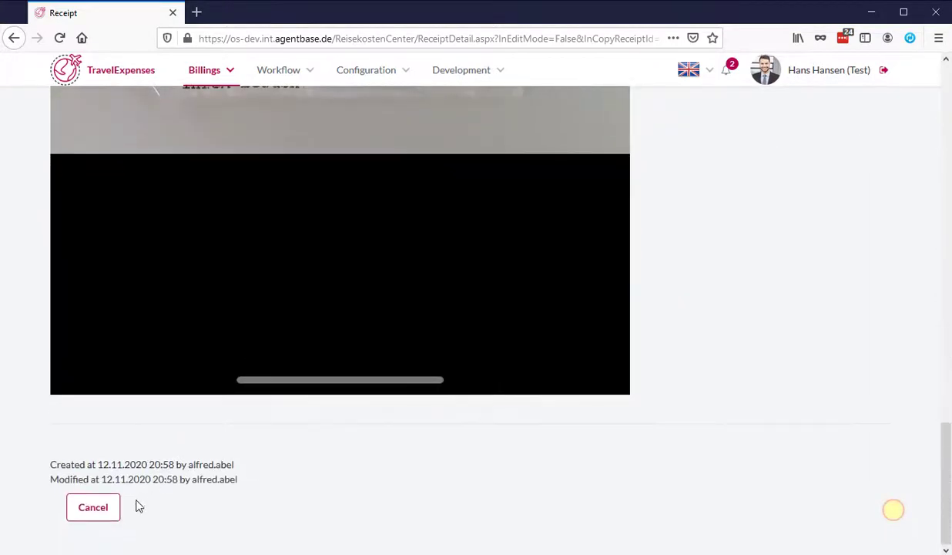
pyautogui.click(94, 513)
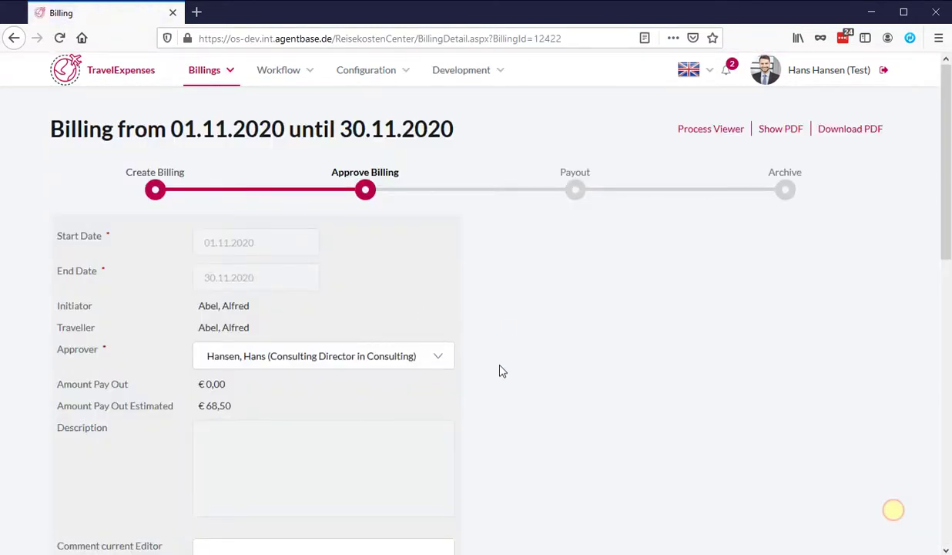
# Add the editor comment "OK, that is all fine, Please pay it out." and confirm the billing's approval
pyautogui.scroll(-2, 499, 363)
pyautogui.scroll(-2, 499, 363)
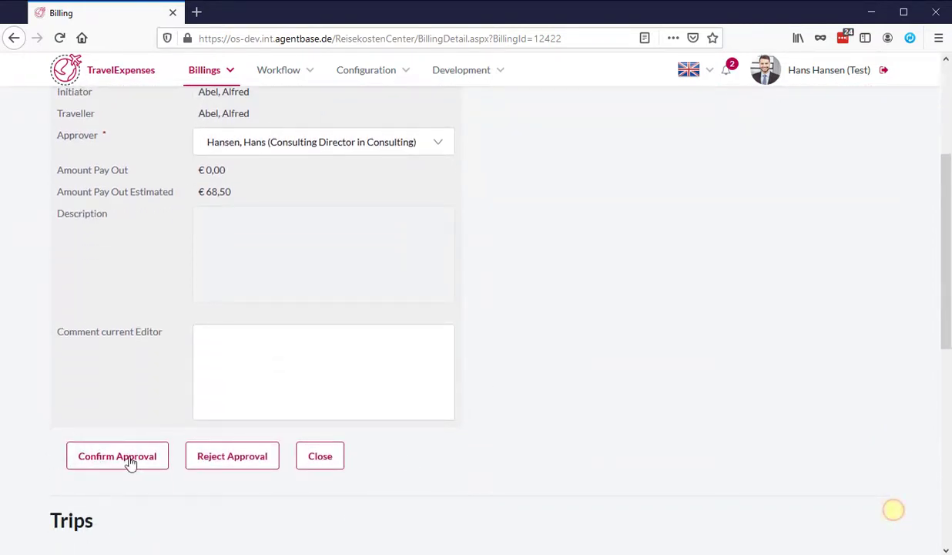
pyautogui.click(301, 361)
pyautogui.write('OK, ')
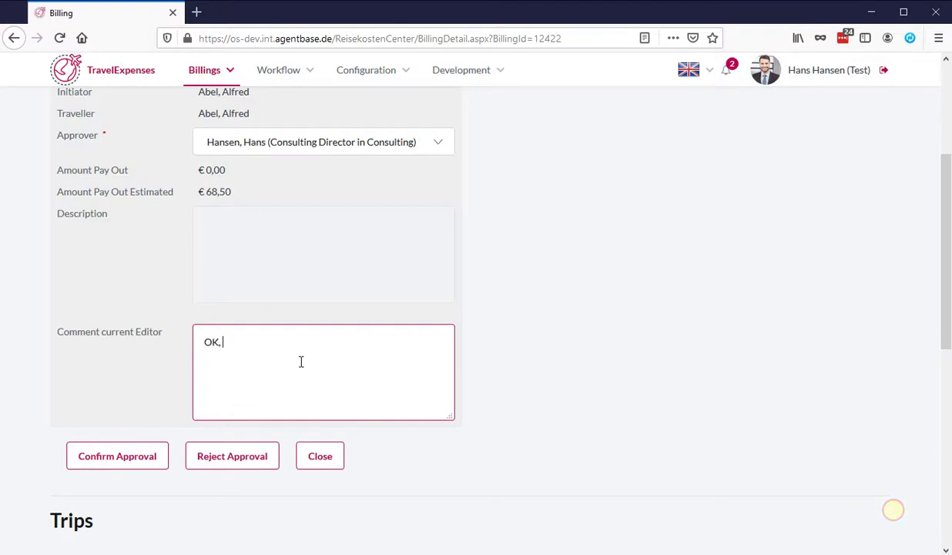
pyautogui.write('tha')
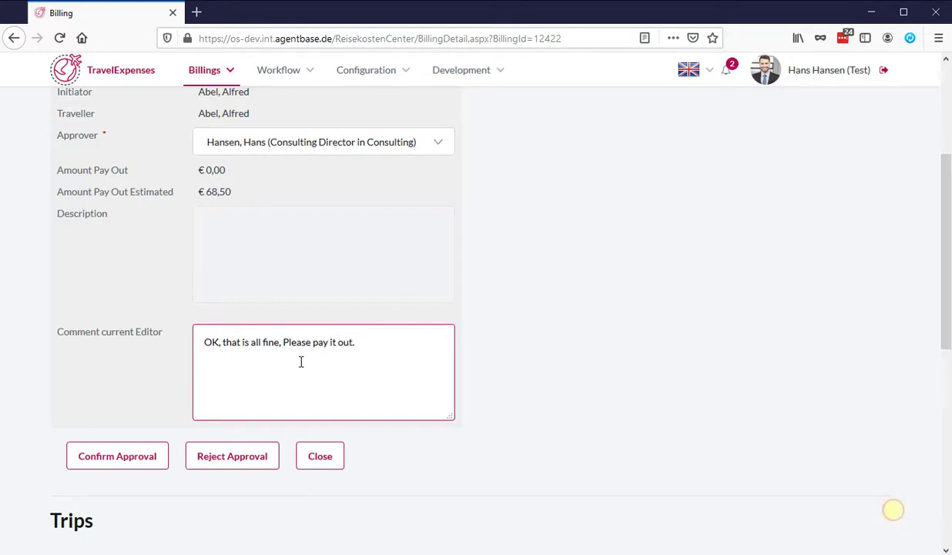
pyautogui.click(110, 460)
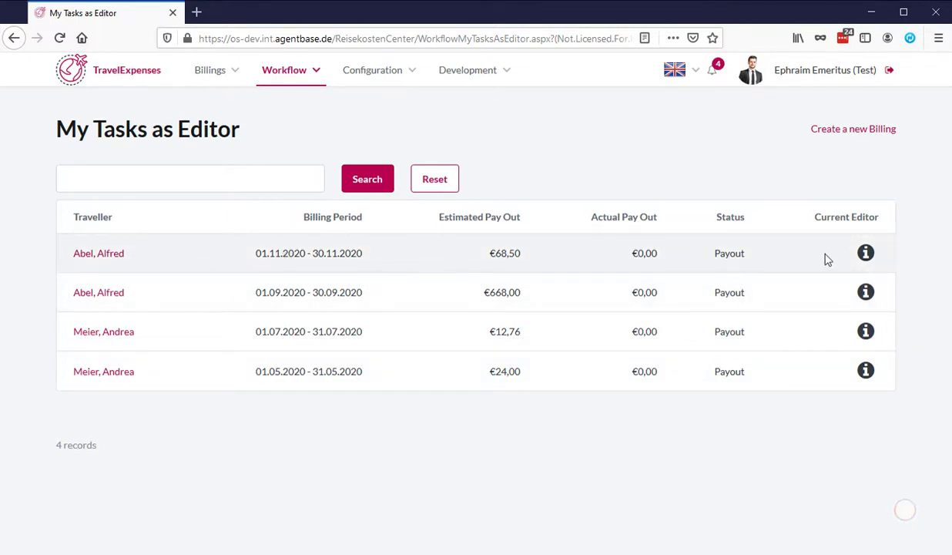
# Open the November 2020 billing awaiting payout, confirm its payout and dismiss the notification
pyautogui.moveTo(867, 255)
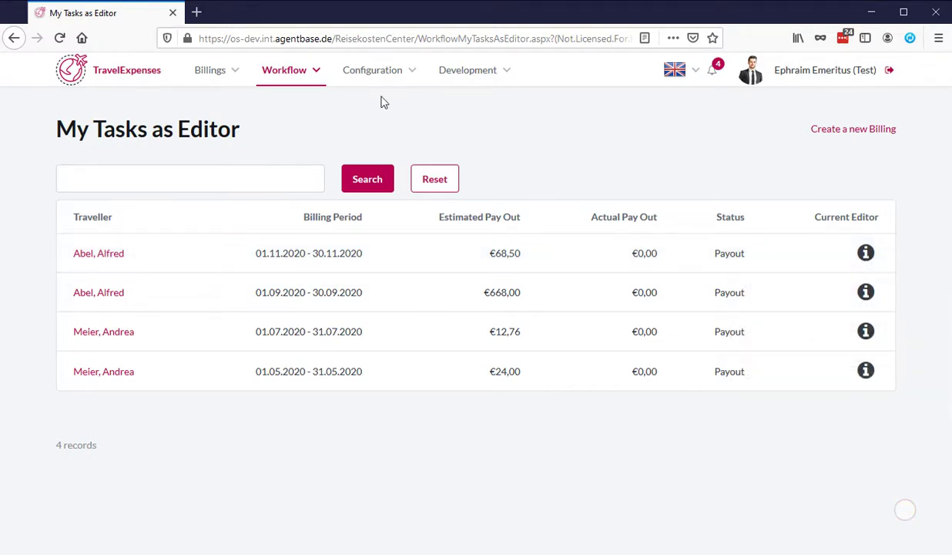
pyautogui.click(80, 260)
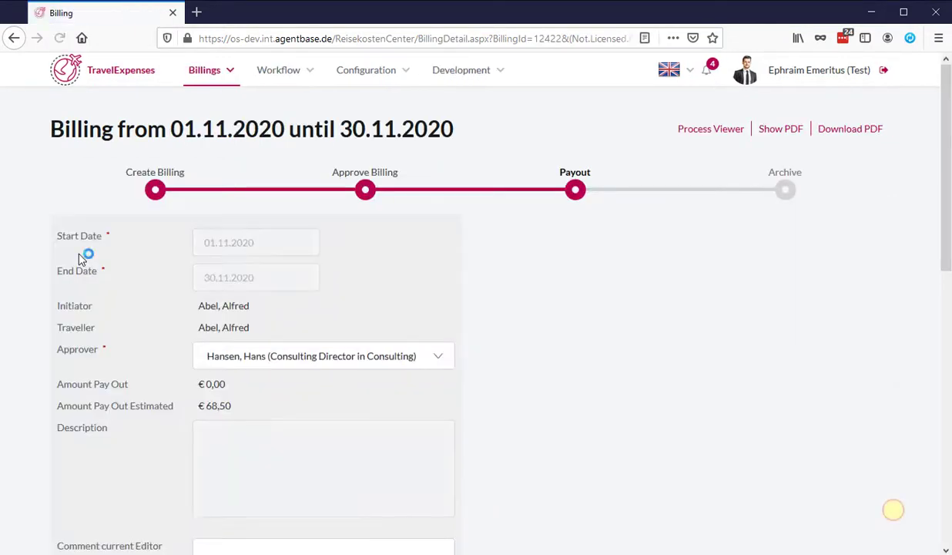
pyautogui.scroll(-4, 107, 283)
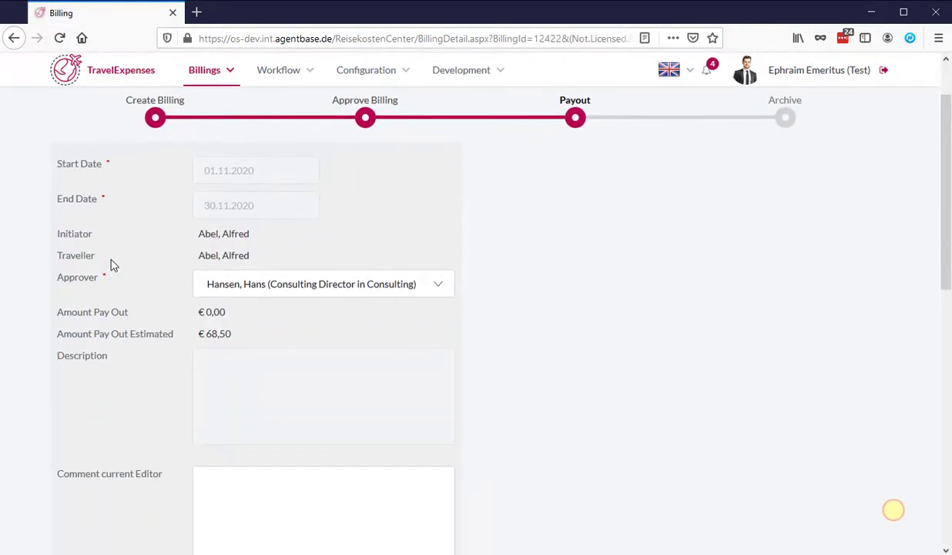
pyautogui.scroll(-2, 132, 270)
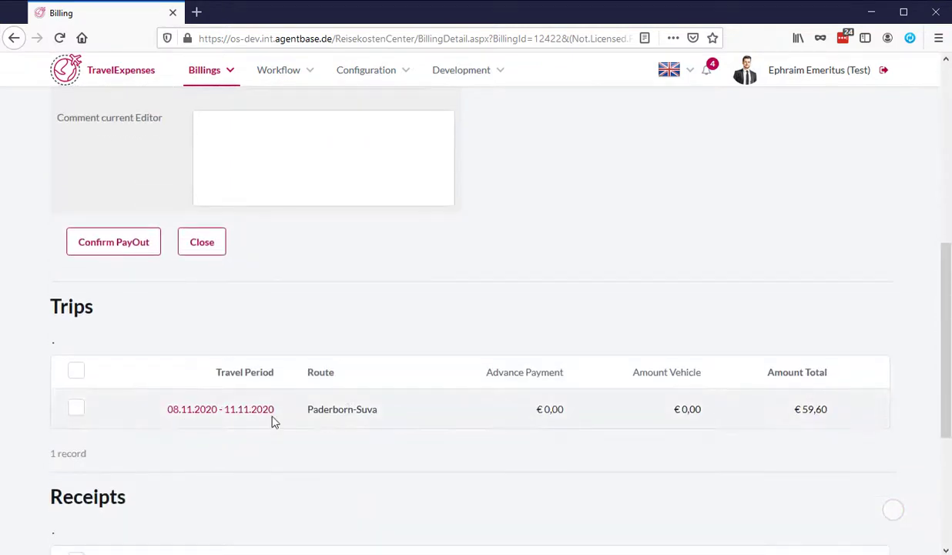
pyautogui.scroll(1, 229, 328)
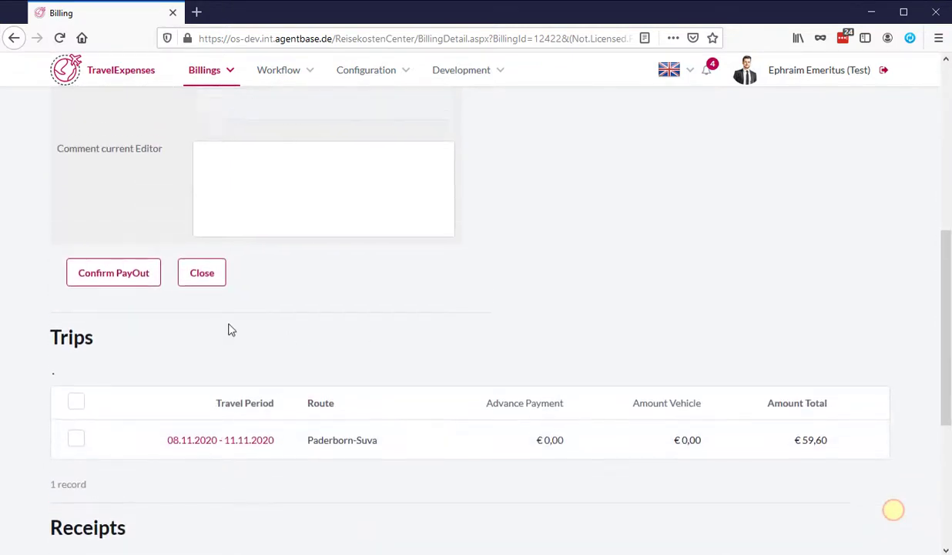
pyautogui.scroll(2, 443, 315)
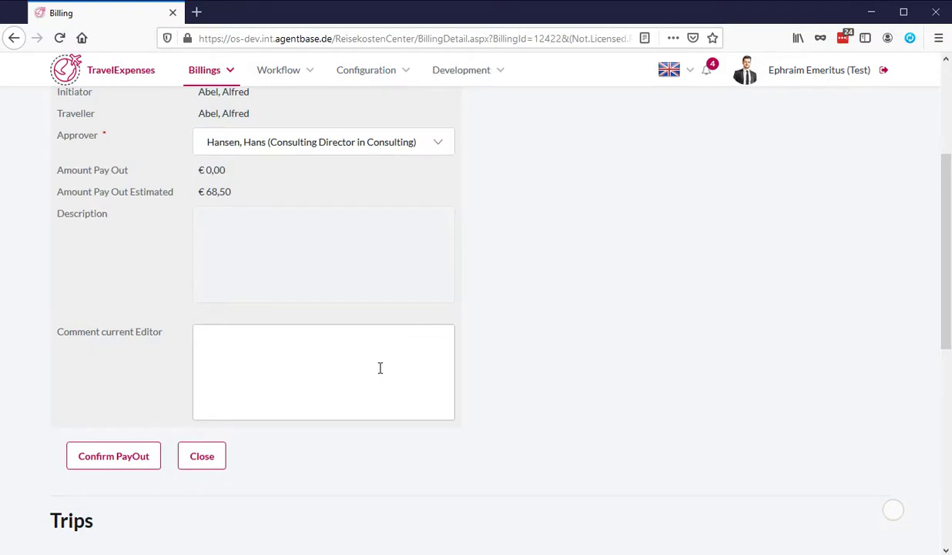
pyautogui.click(115, 467)
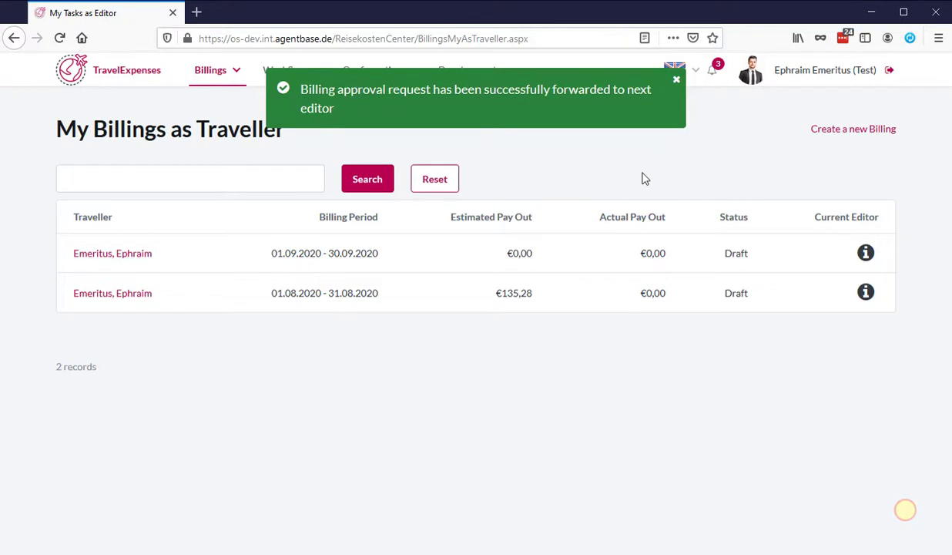
pyautogui.click(676, 81)
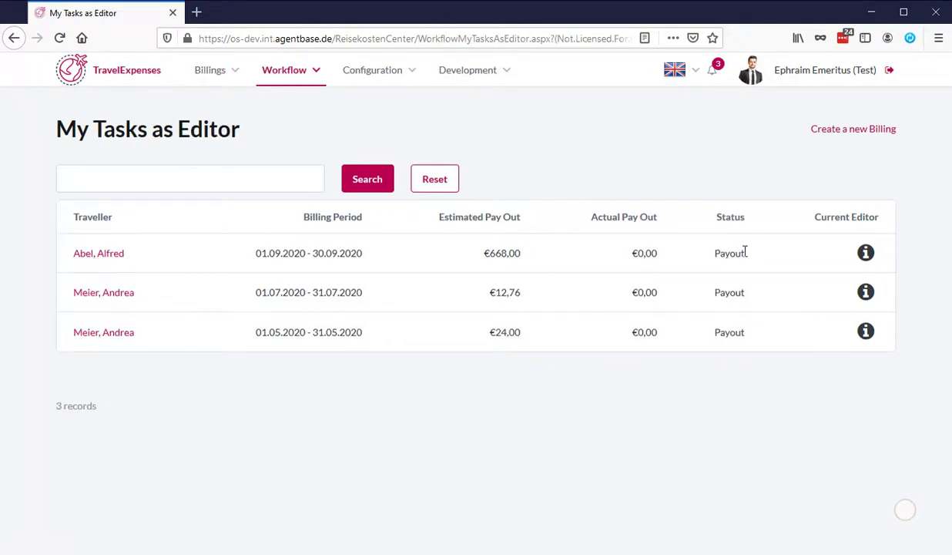
# Open the November 2020 billing from the stand-in tasks, complete it and dismiss the notification
pyautogui.click(309, 175)
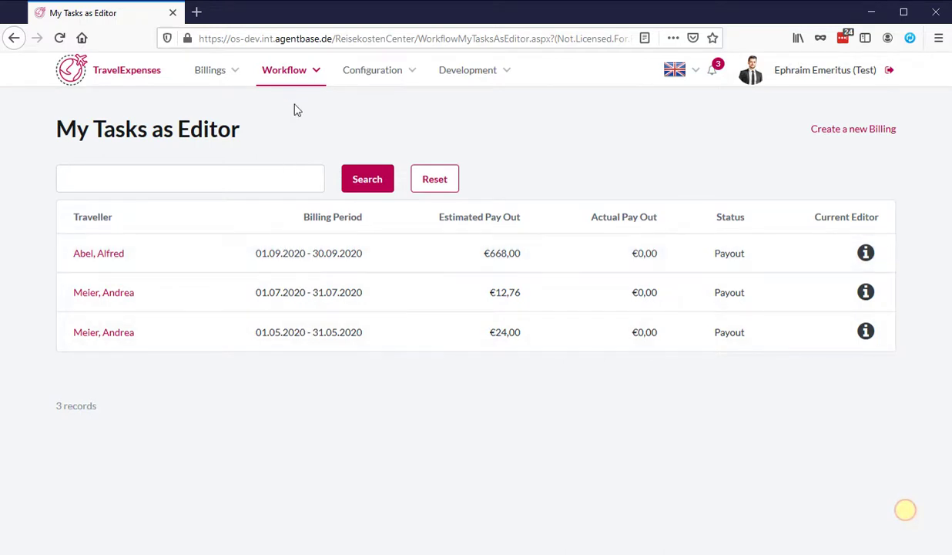
pyautogui.moveTo(305, 73)
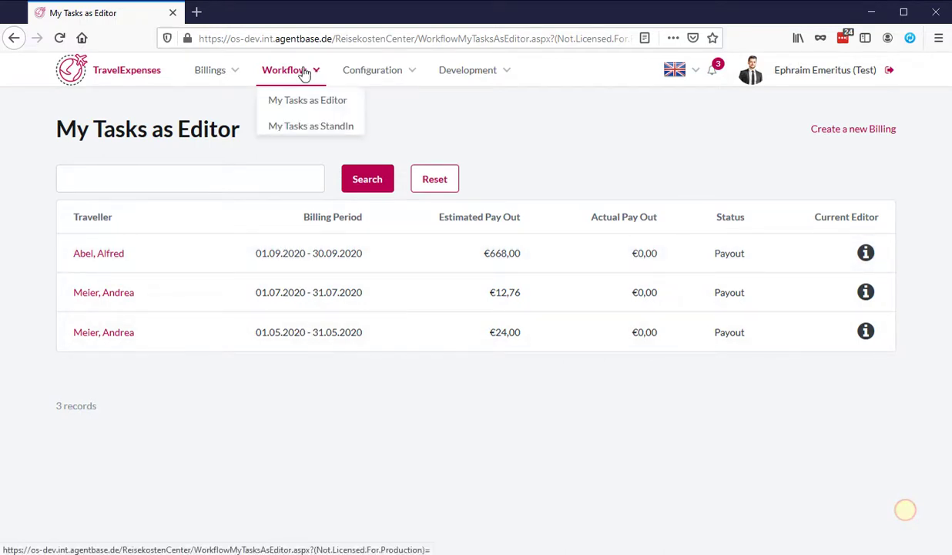
pyautogui.click(302, 133)
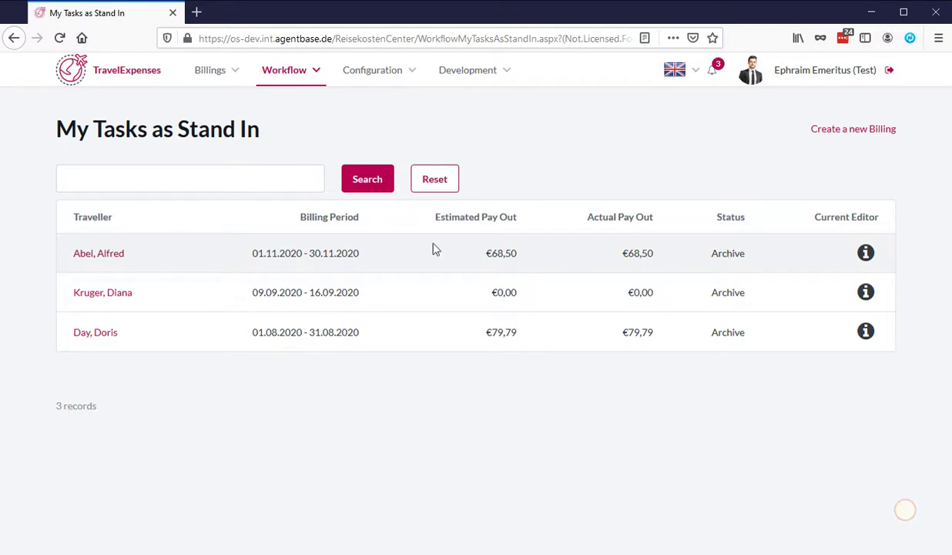
pyautogui.click(104, 257)
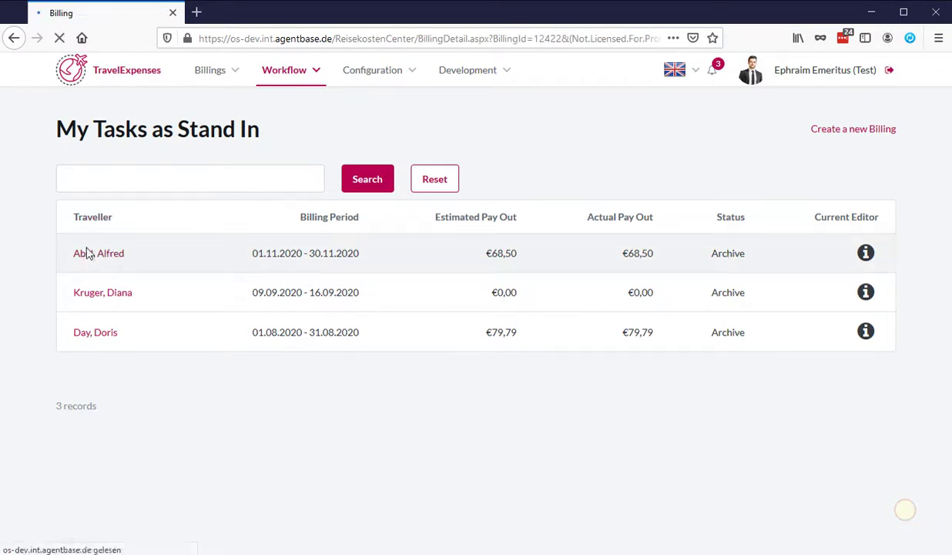
pyautogui.scroll(-3, 118, 231)
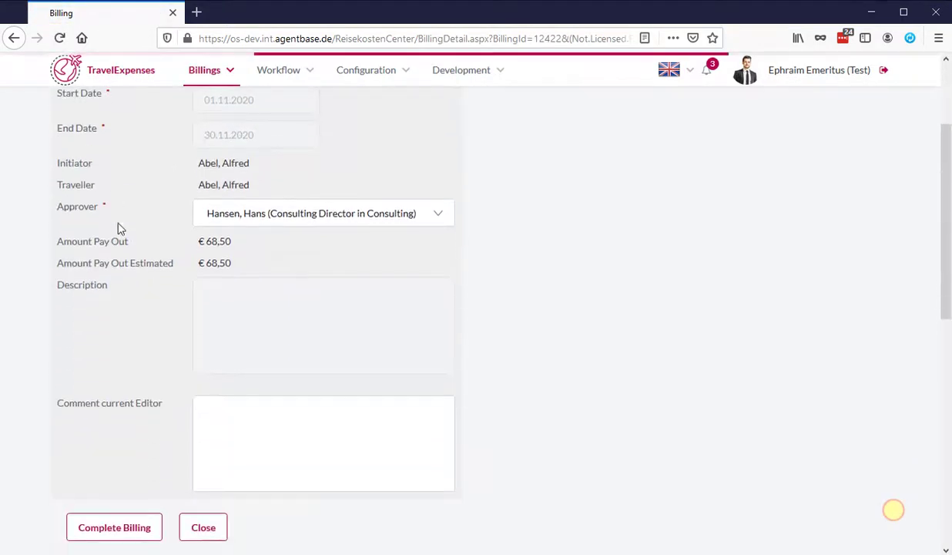
pyautogui.scroll(-2, 127, 312)
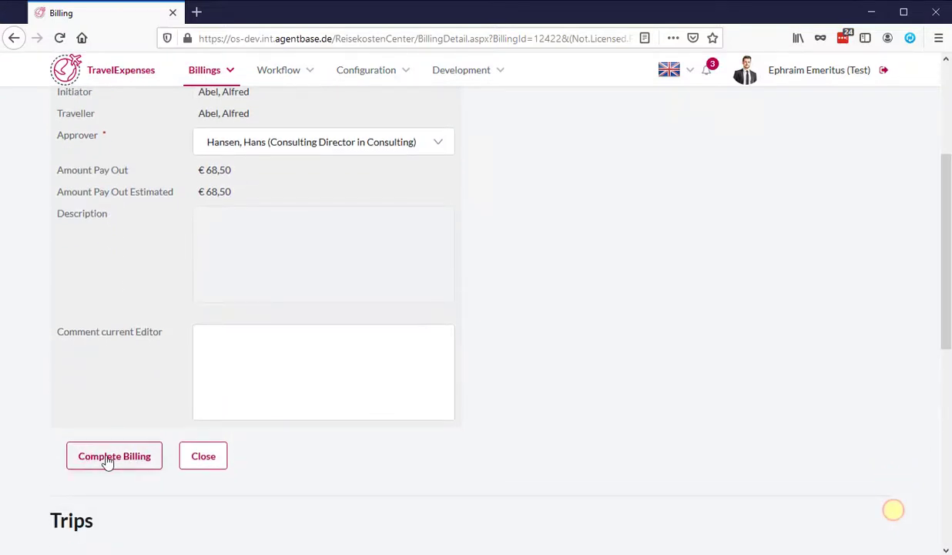
pyautogui.click(108, 459)
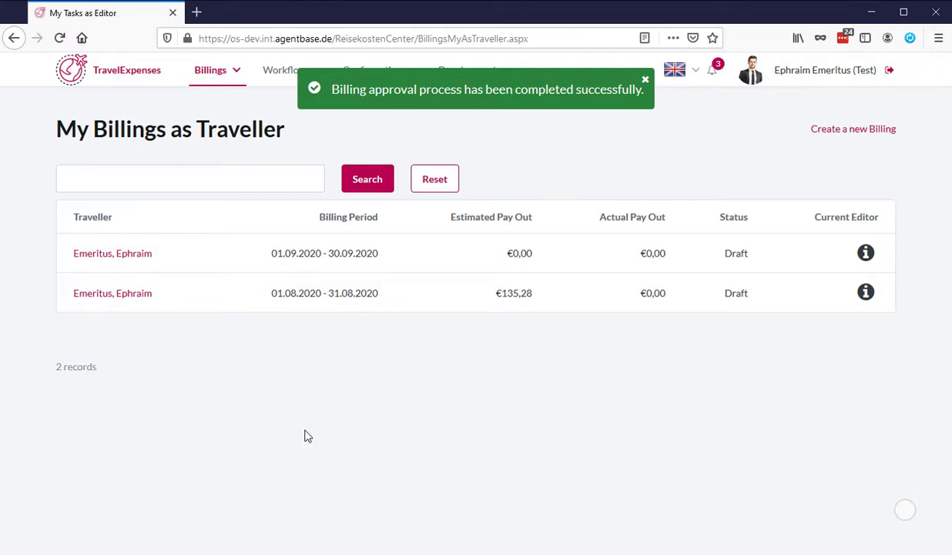
pyautogui.click(645, 82)
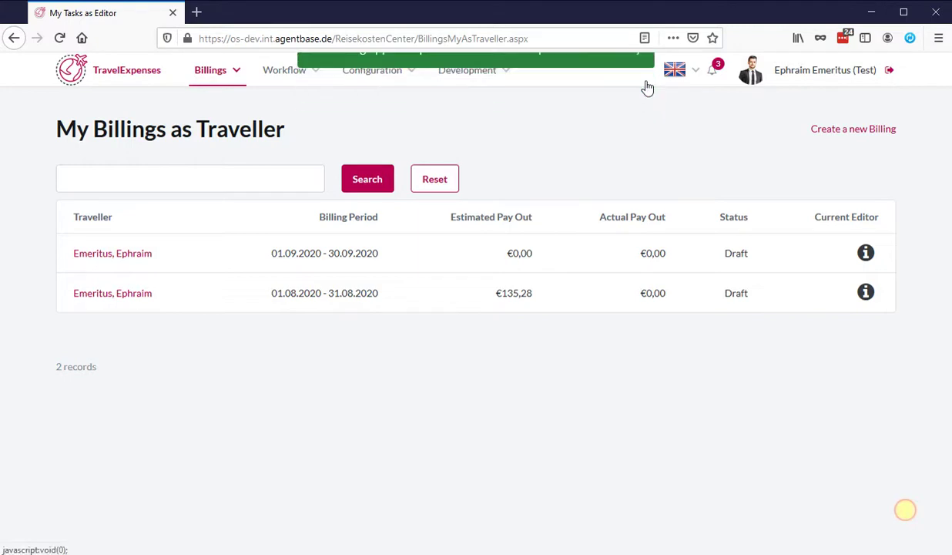
# Review the configured tax rates and their validity periods in the tax settings
pyautogui.click(413, 79)
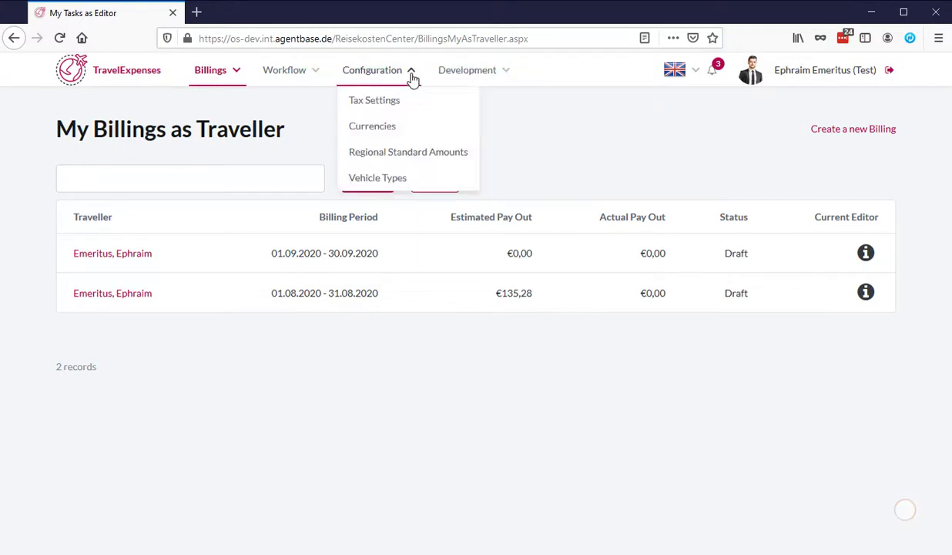
pyautogui.click(380, 106)
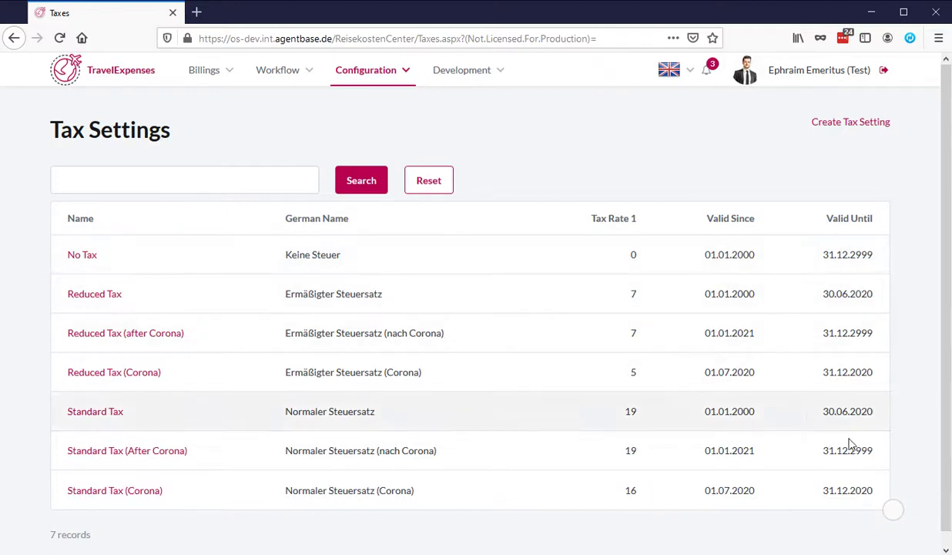
pyautogui.click(402, 70)
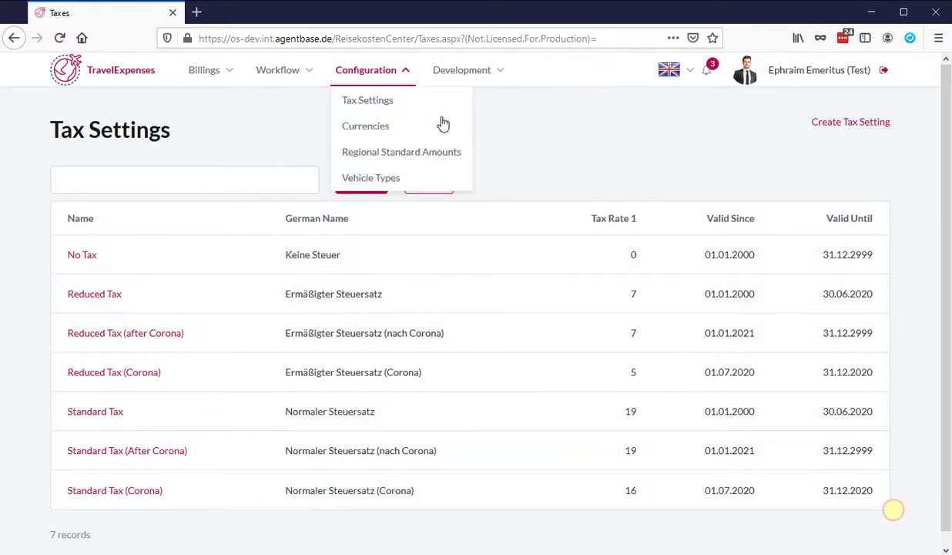